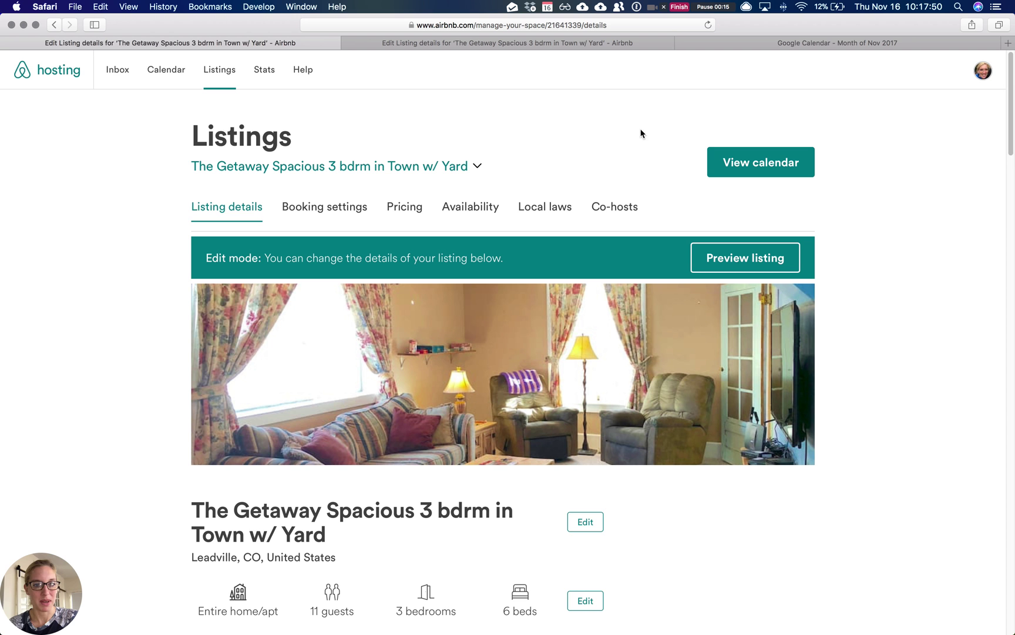
- Open and then dismiss the Airbnb host account menu, returning to The Getaway listing page
{"action": "left_click", "coordinate": [982, 77]}
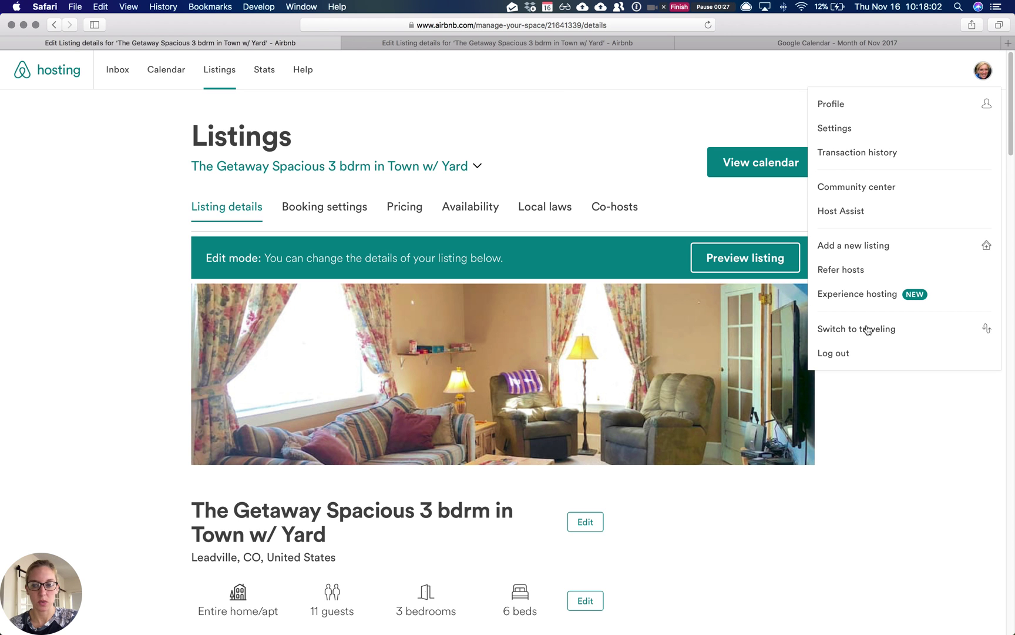
{"action": "left_click", "coordinate": [561, 91]}
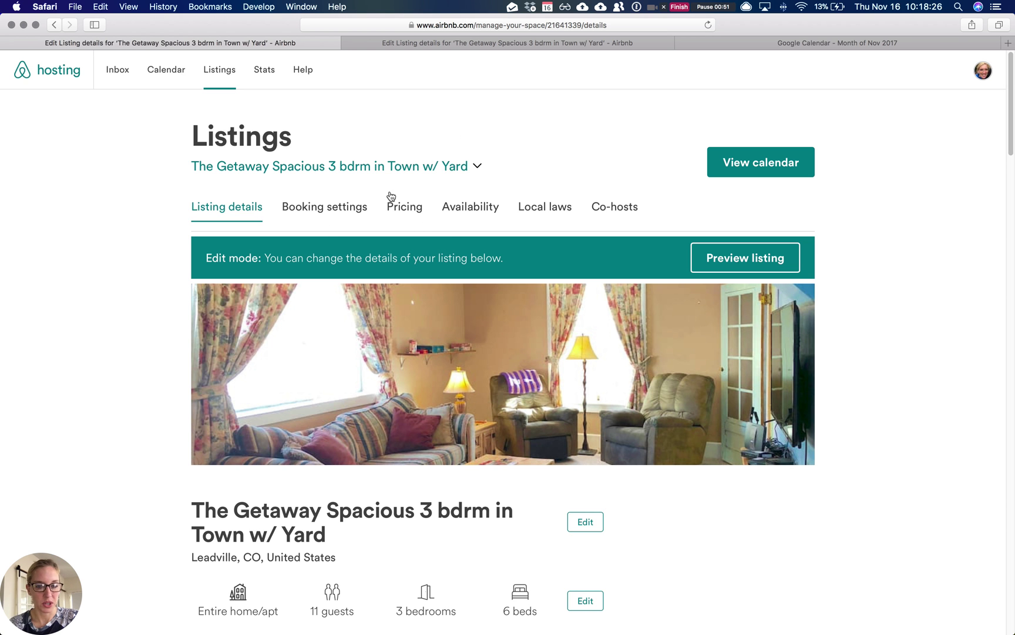
- Switch The Getaway listing to its Availability settings, showing Sync calendars
{"action": "left_click", "coordinate": [473, 211]}
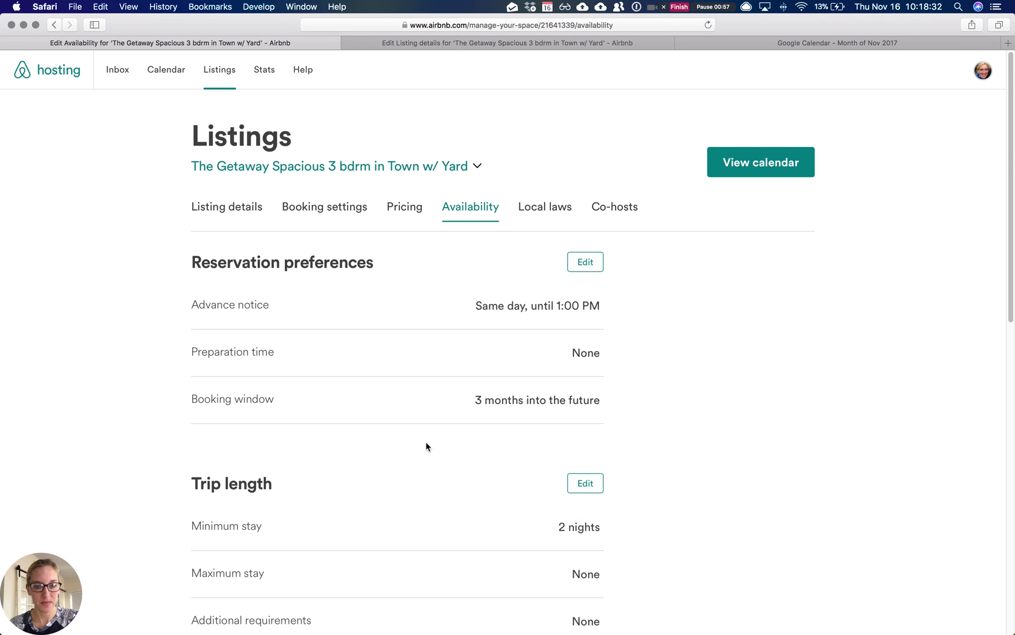
{"action": "scroll", "coordinate": [426, 447], "scroll_direction": "down", "scroll_amount": 5}
{"action": "scroll", "coordinate": [426, 447], "scroll_direction": "down", "scroll_amount": 4}
{"action": "scroll", "coordinate": [426, 448], "scroll_direction": "down", "scroll_amount": 2}
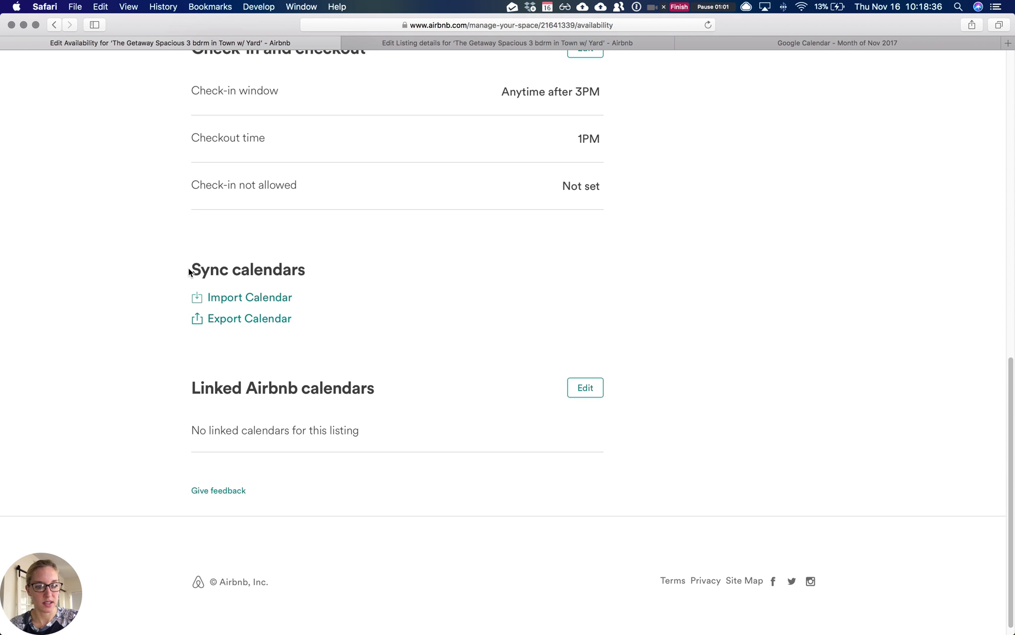
- Open Export Calendar and copy The Getaway's full iCal link
{"action": "left_click", "coordinate": [232, 320]}
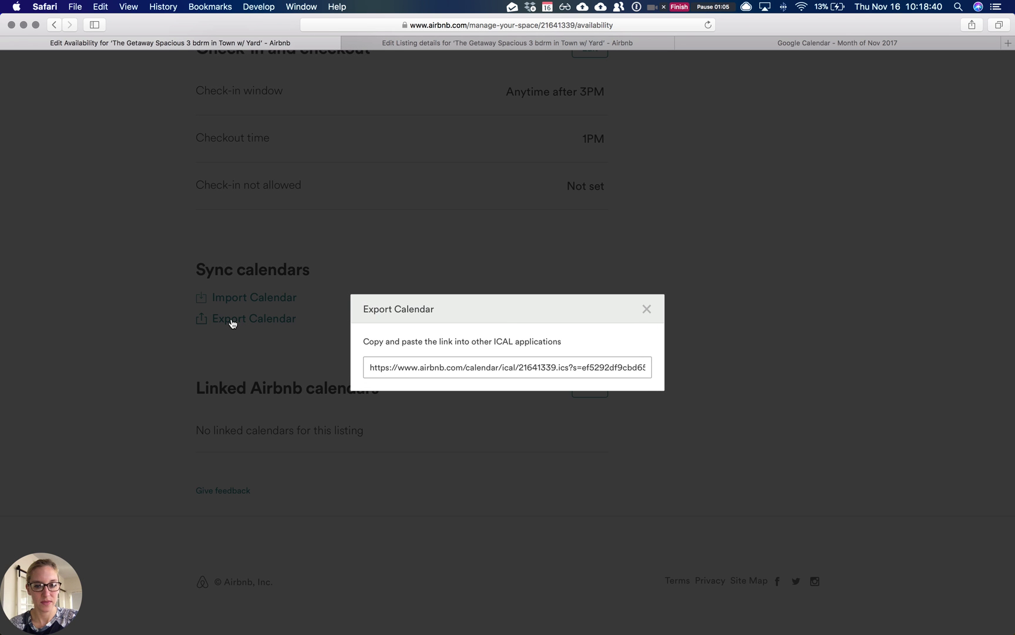
{"action": "left_click", "coordinate": [470, 368]}
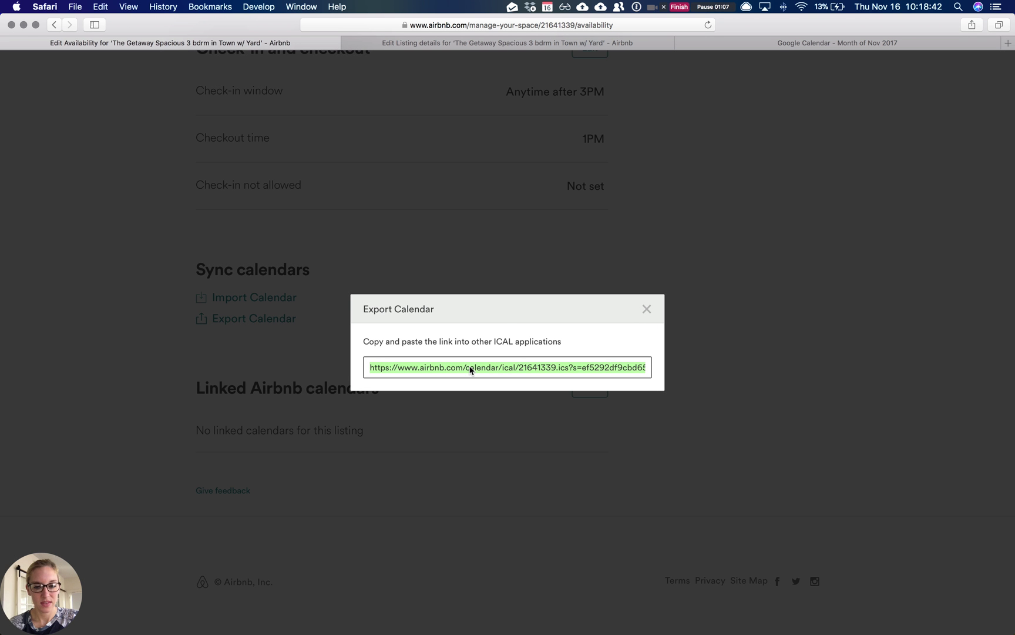
{"action": "key", "text": "super+c"}
{"action": "right_click", "coordinate": [489, 375]}
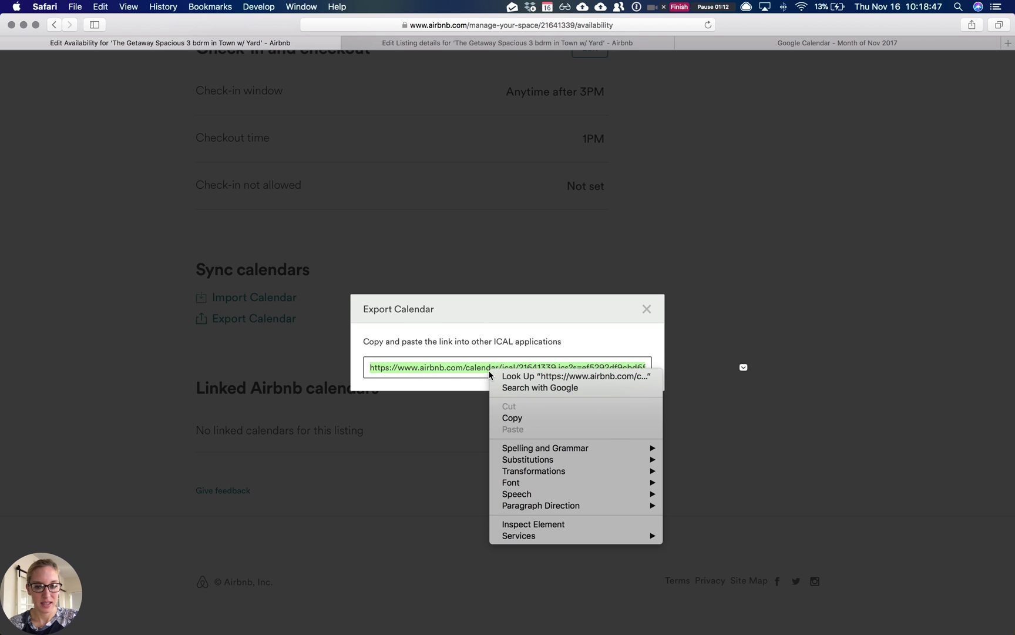
{"action": "left_click", "coordinate": [518, 418]}
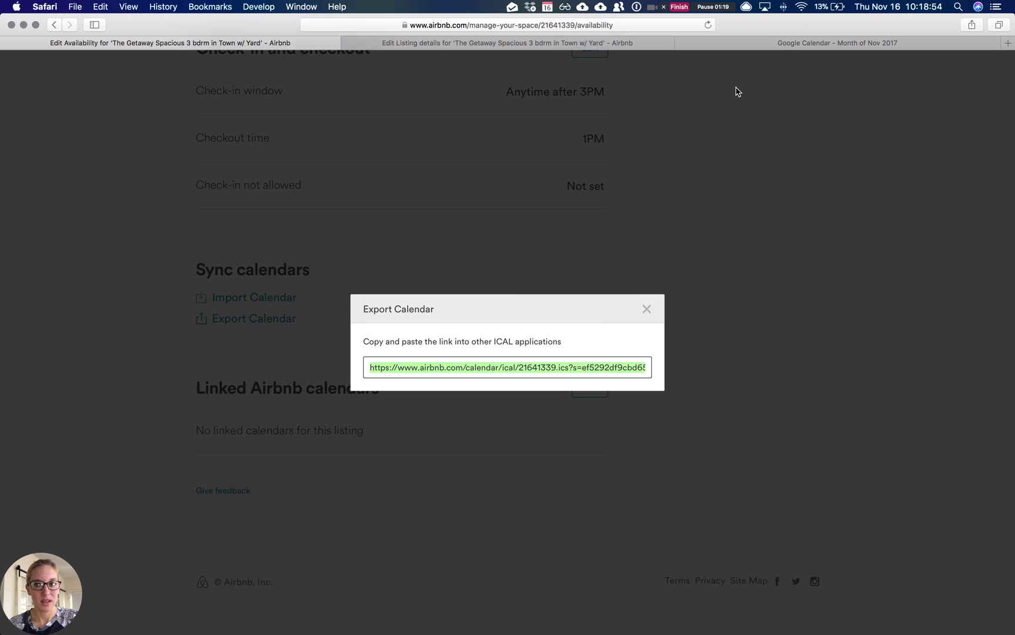
- Add the copied Airbnb iCal link in Google Calendar through Other calendars' Add by URL
{"action": "left_click", "coordinate": [745, 47]}
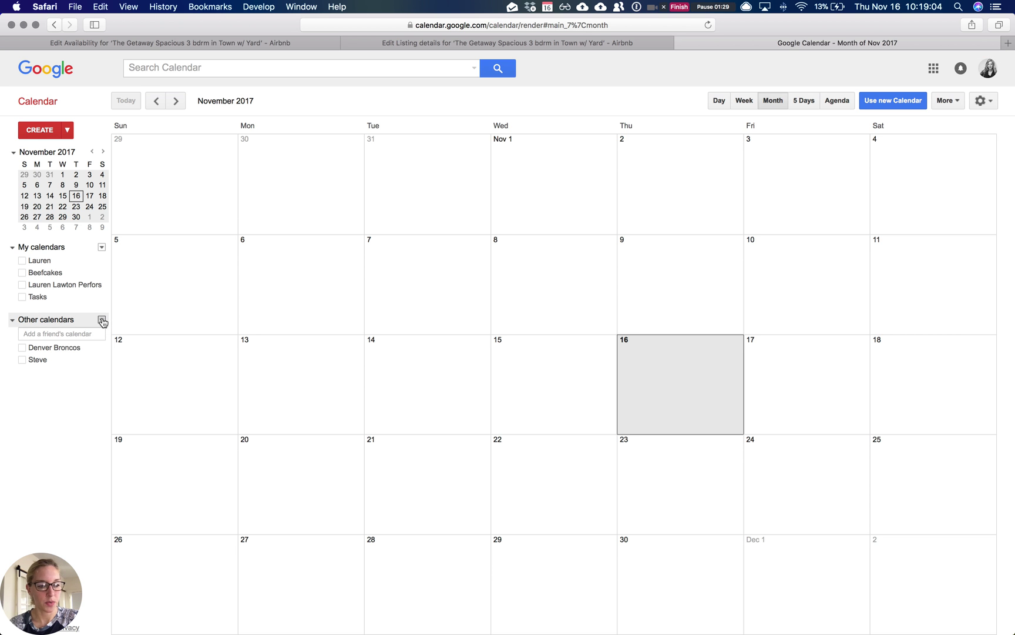
{"action": "left_click", "coordinate": [102, 320]}
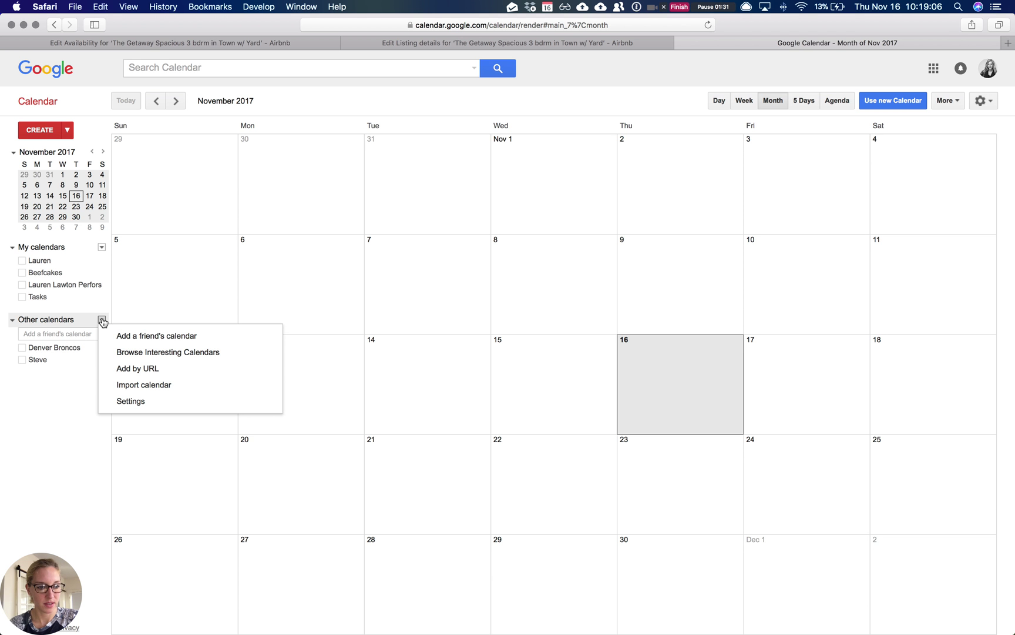
{"action": "left_click", "coordinate": [148, 375]}
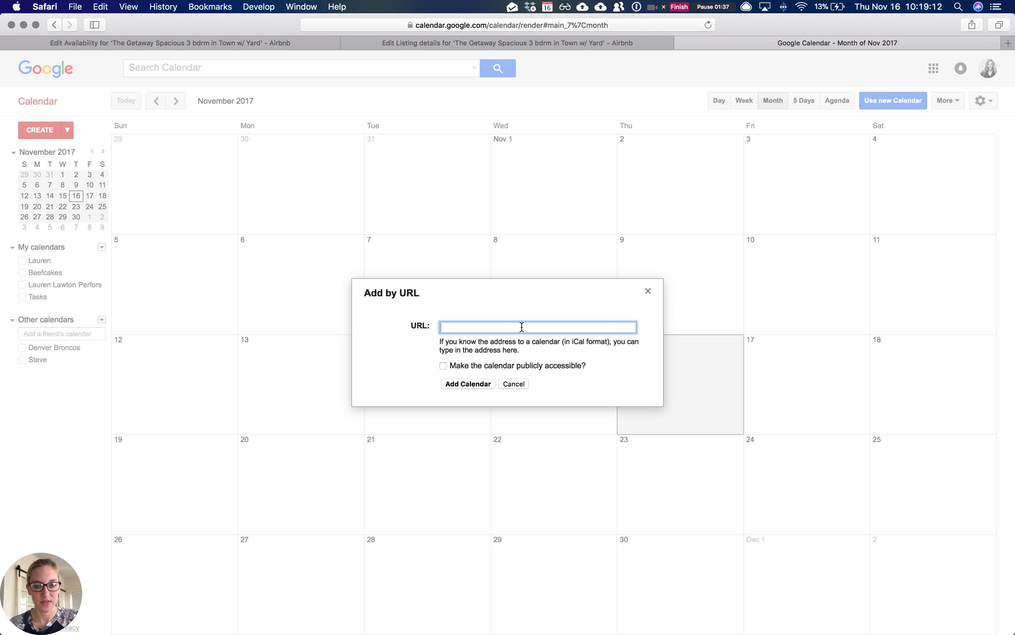
{"action": "key", "text": "super+v"}
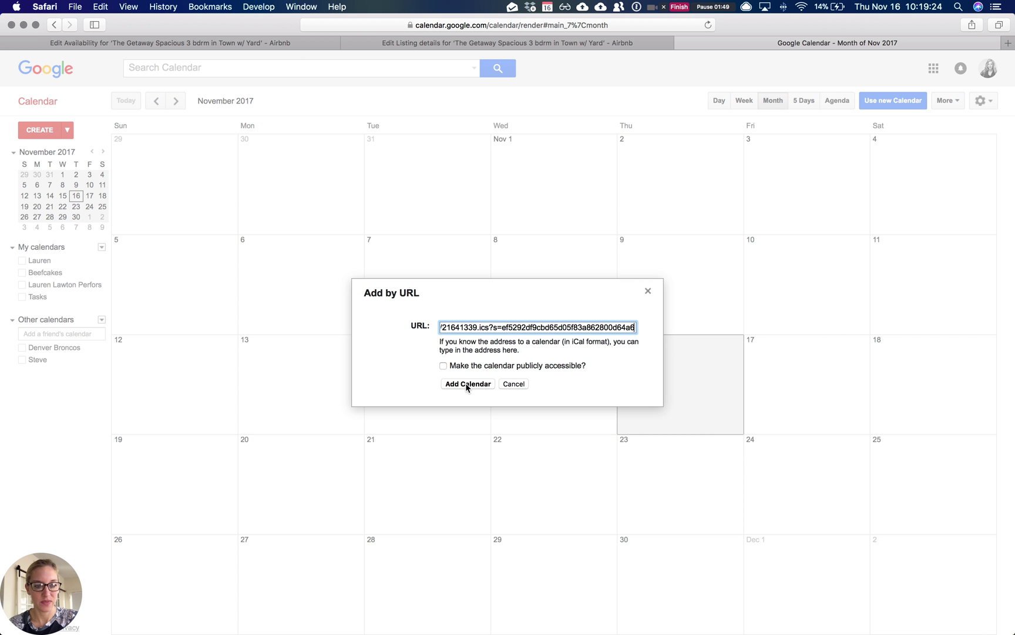
{"action": "left_click", "coordinate": [465, 384]}
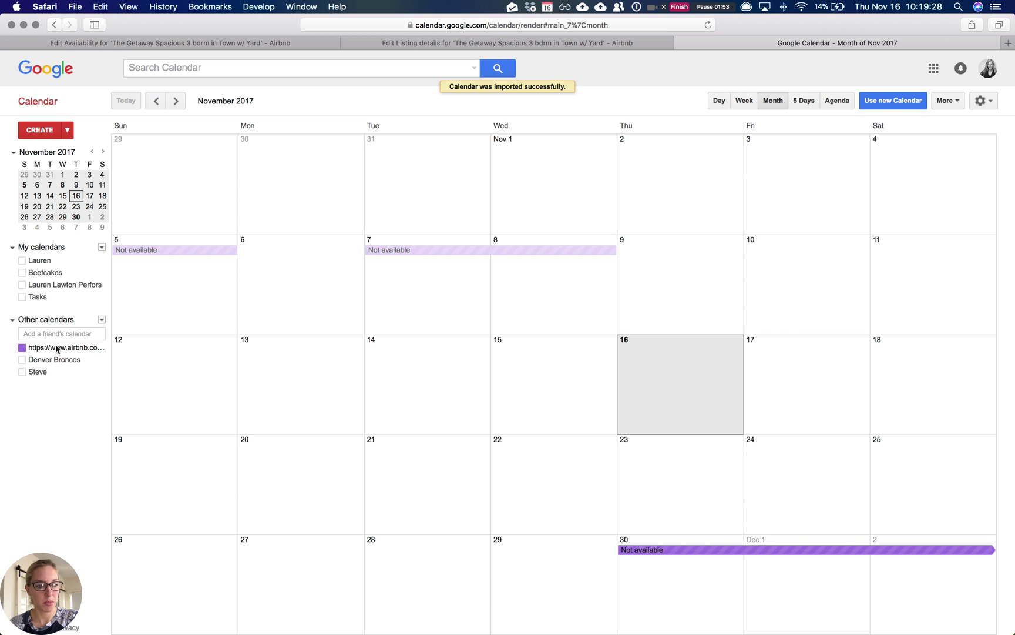
{"action": "mouse_move", "coordinate": [61, 347]}
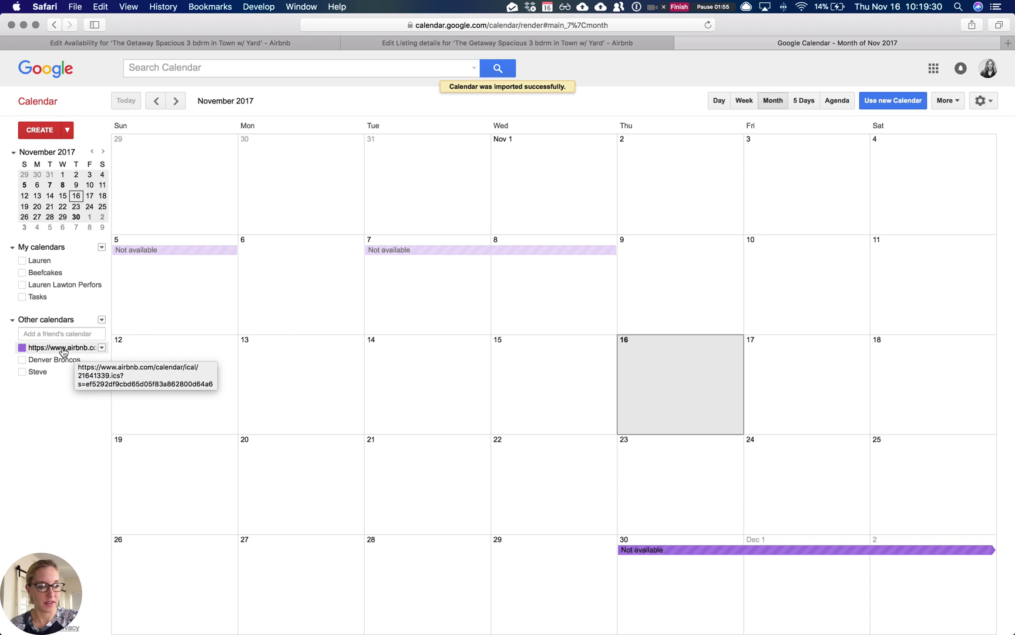
- Toggle the Airbnb calendar's visibility, then bring up its options menu under Other calendars
{"action": "left_click", "coordinate": [22, 349]}
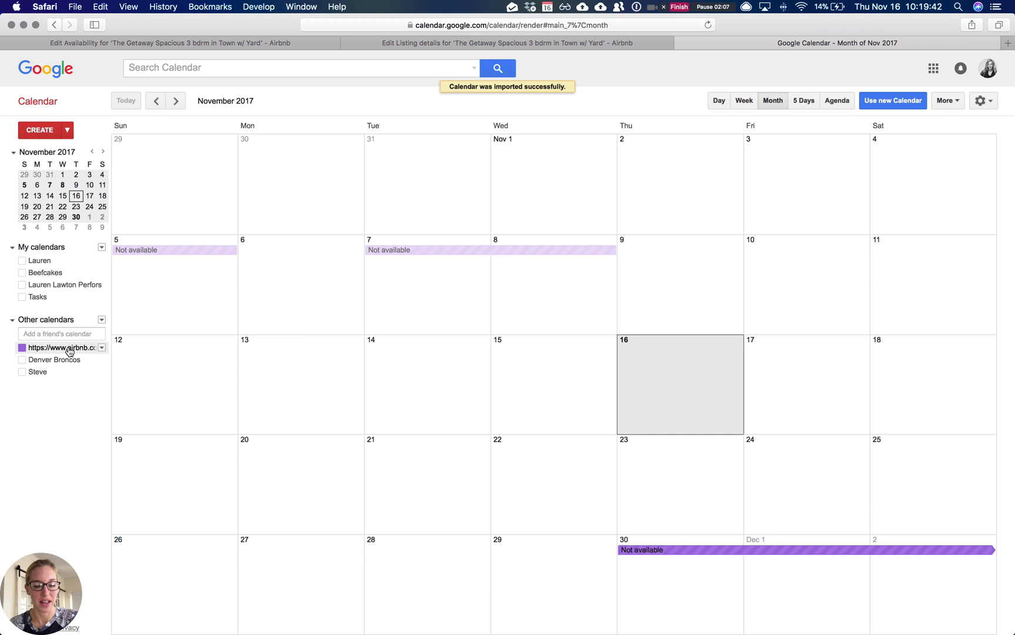
{"action": "left_click", "coordinate": [102, 348]}
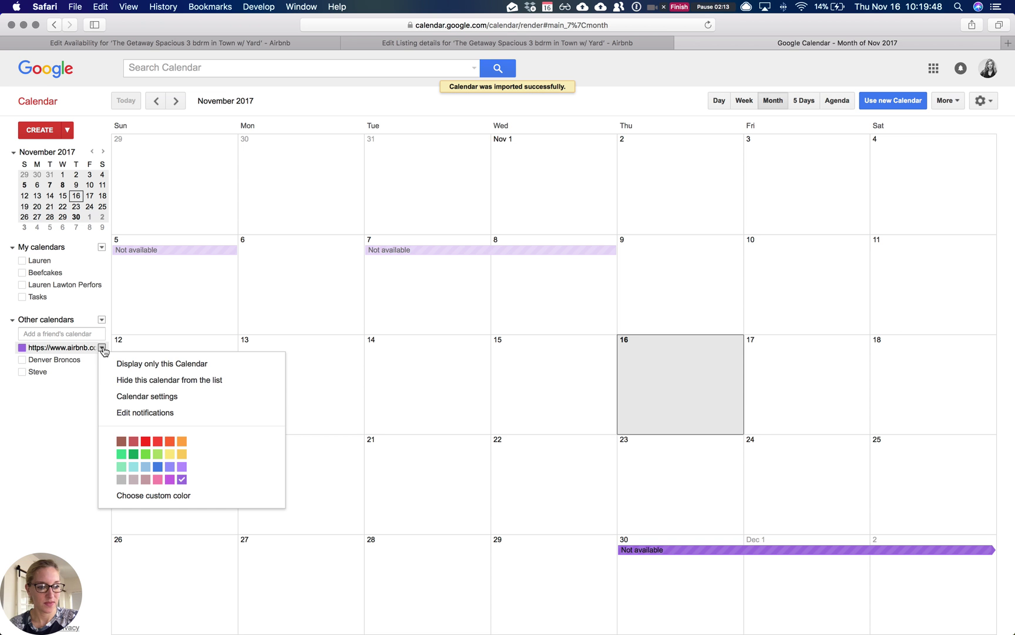
- Replace the Airbnb calendar's URL name with 'The Getaway AirBnb' and save
{"action": "left_click", "coordinate": [138, 396]}
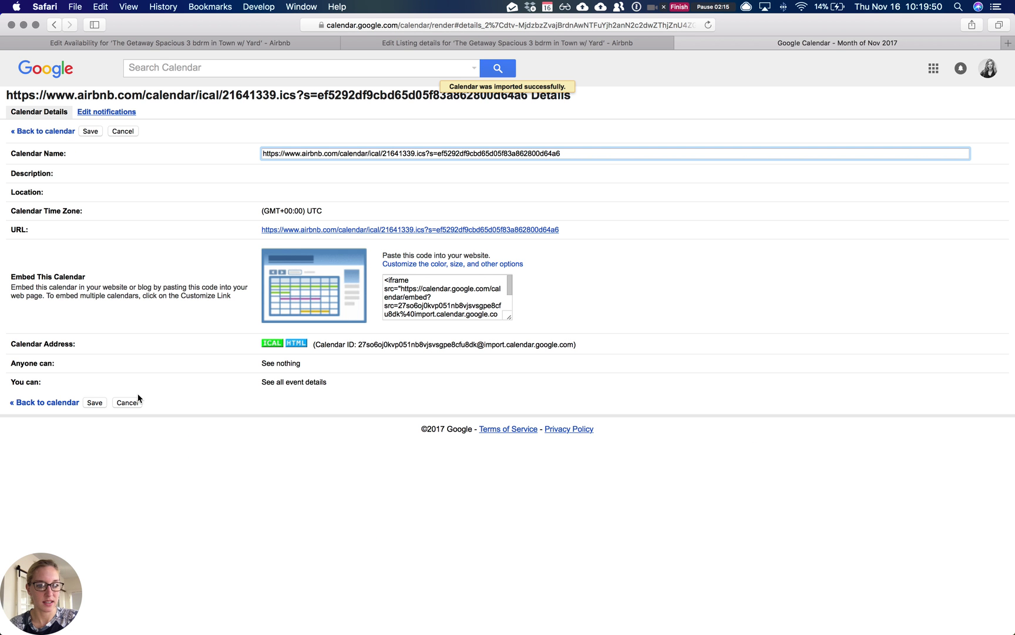
{"action": "triple_click", "coordinate": [281, 152]}
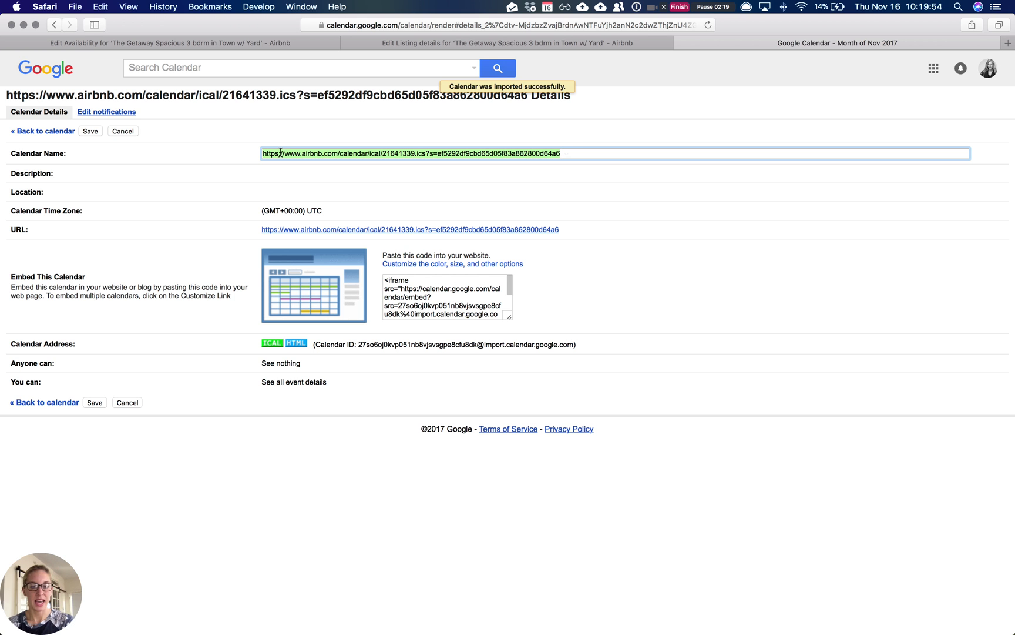
{"action": "key", "text": "BackSpace"}
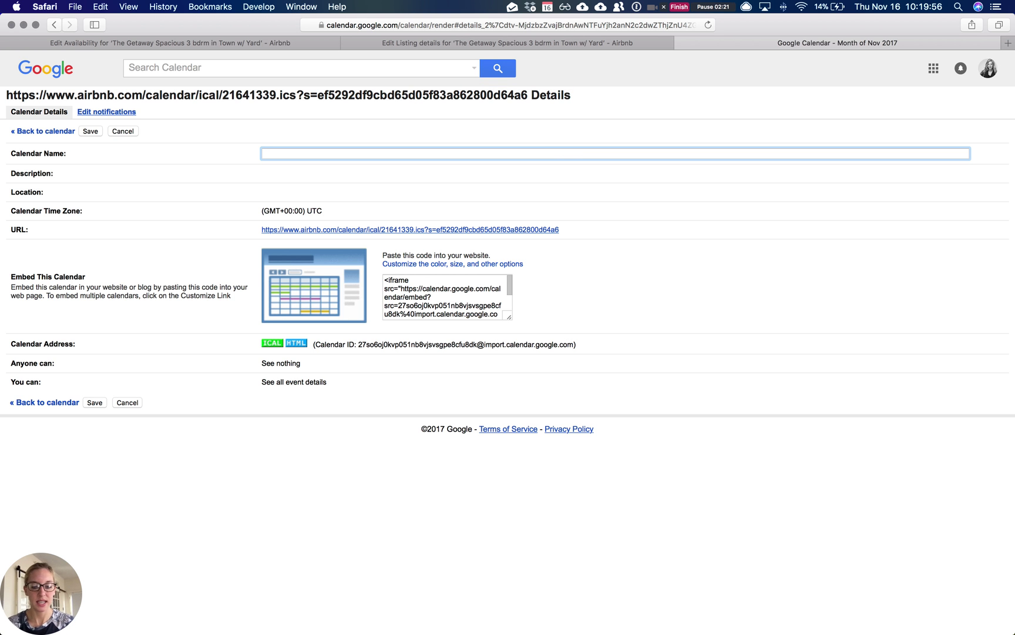
{"action": "type", "text": "Getaway "}
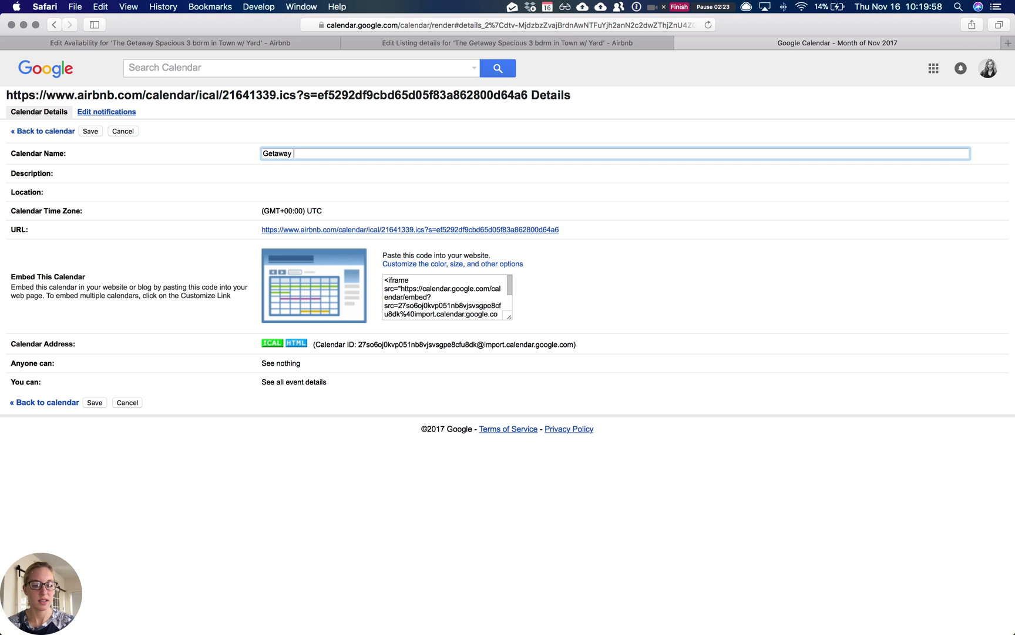
{"action": "type", "text": "The"}
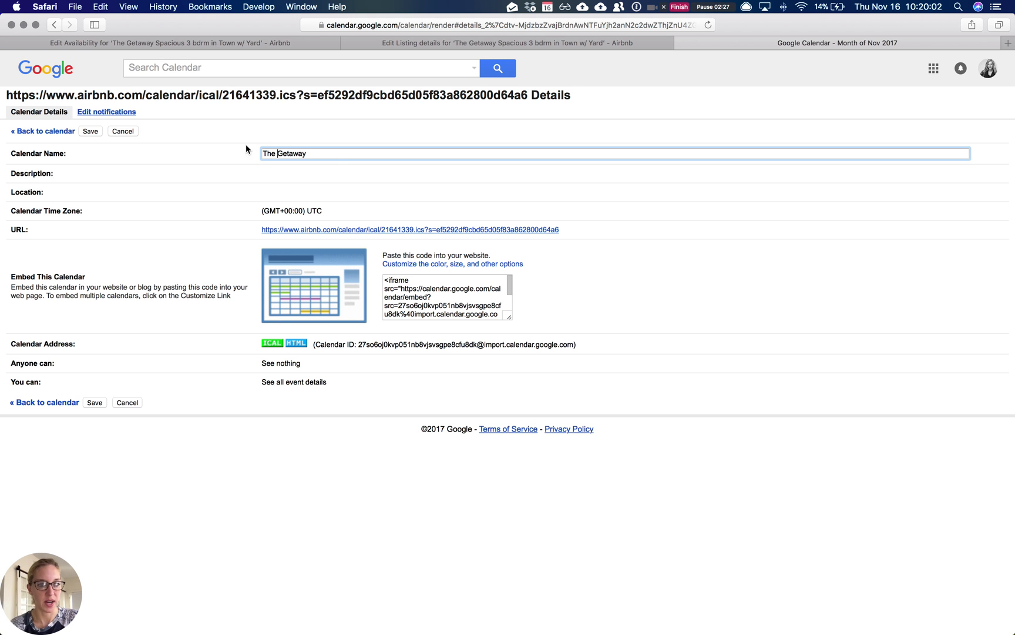
{"action": "left_click", "coordinate": [336, 156]}
{"action": "type", "text": "AirB"}
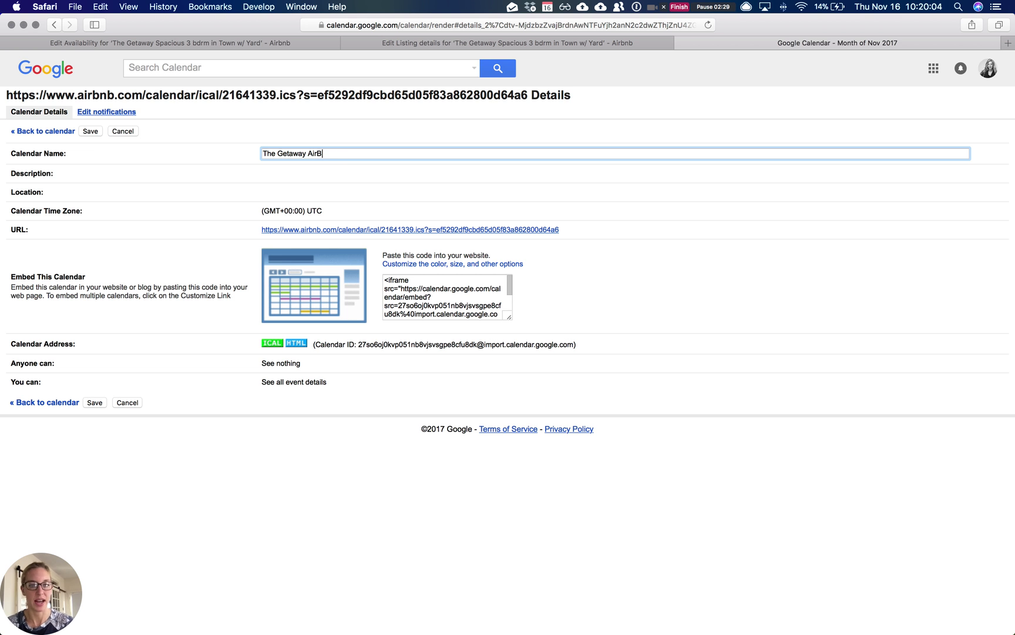
{"action": "type", "text": "nb"}
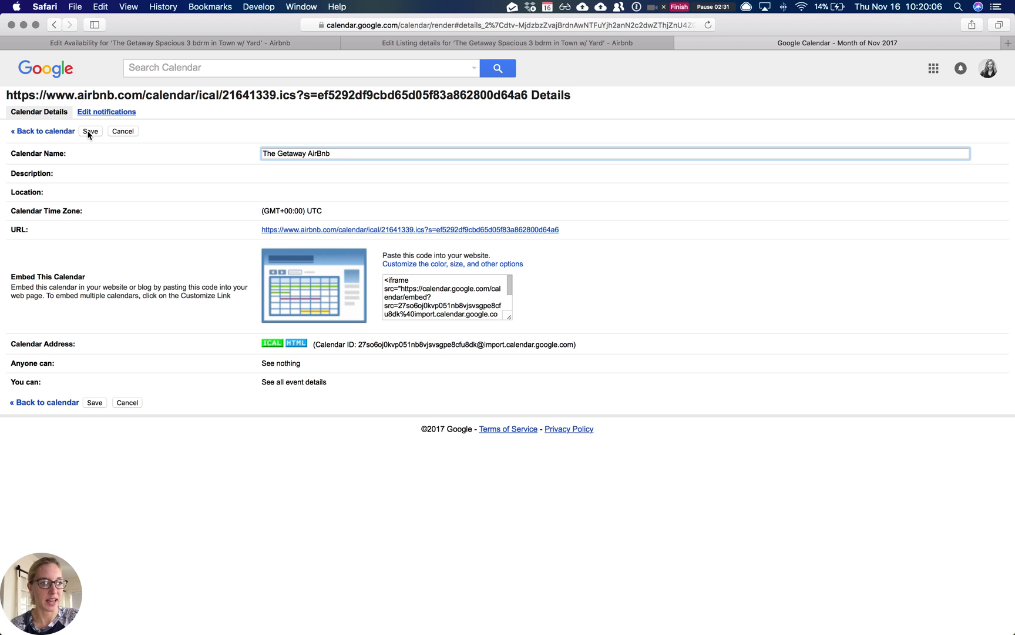
{"action": "left_click", "coordinate": [92, 131]}
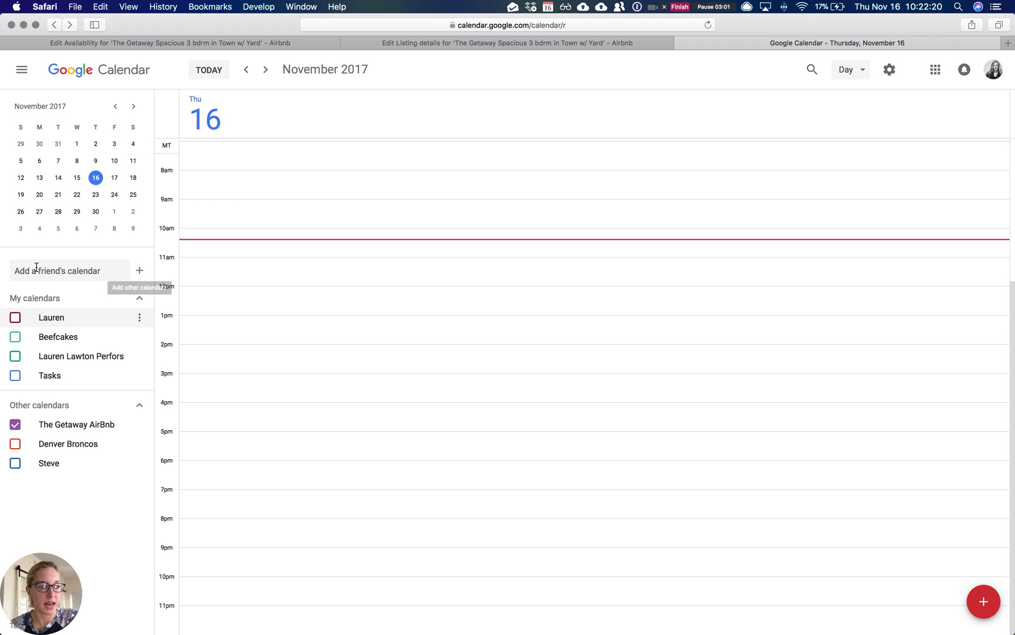
- Open the + menu beside Add a friend's calendar
{"action": "left_click", "coordinate": [140, 272]}
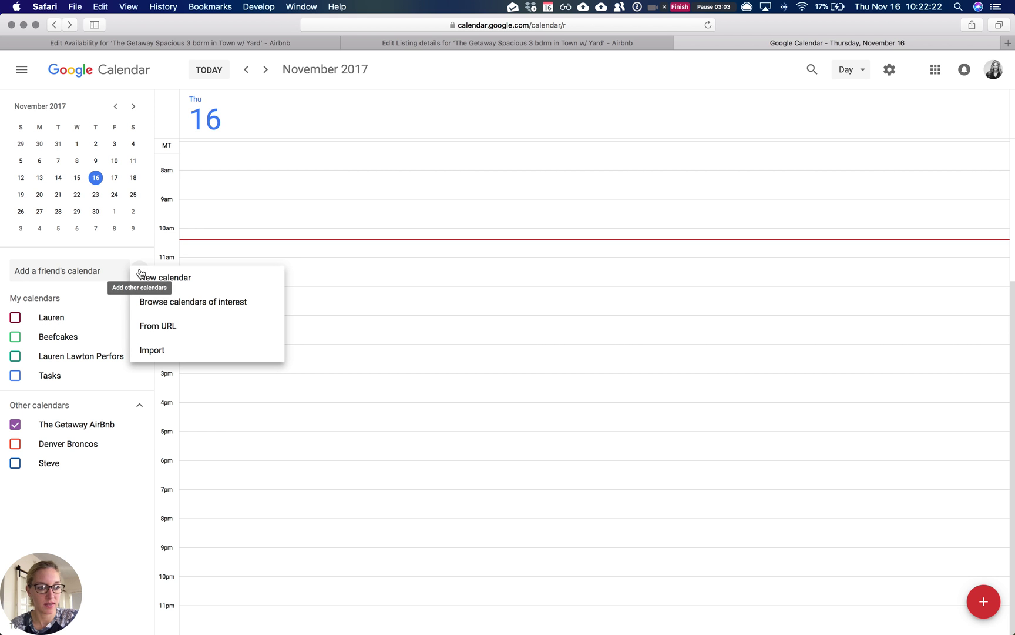
- Paste the Airbnb iCal link into From URL, submit twice, and repaste it after the error
{"action": "left_click", "coordinate": [172, 329]}
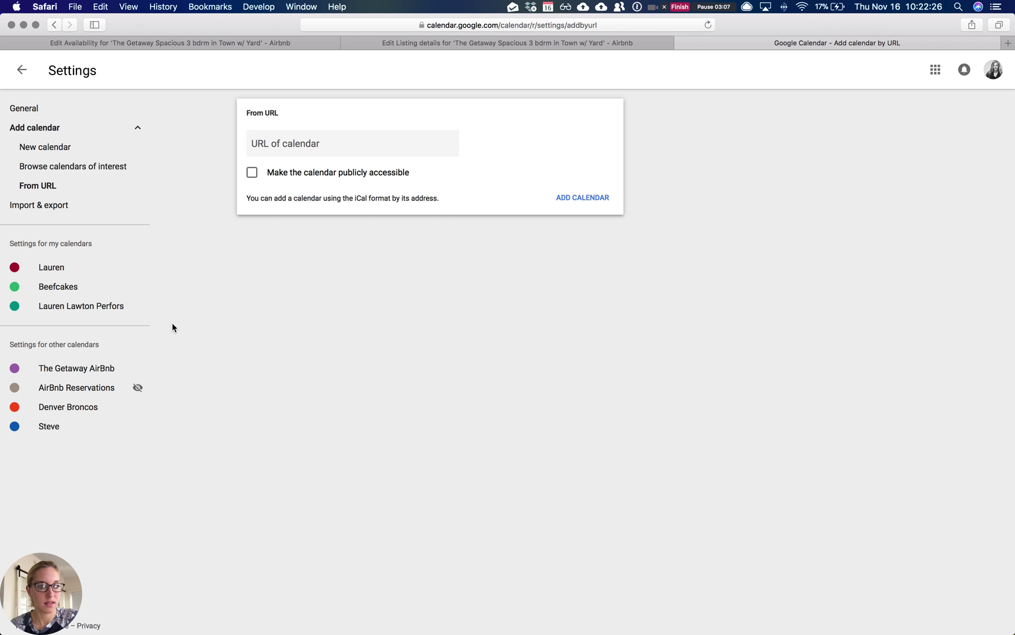
{"action": "left_click", "coordinate": [308, 140]}
{"action": "key", "text": "super+v"}
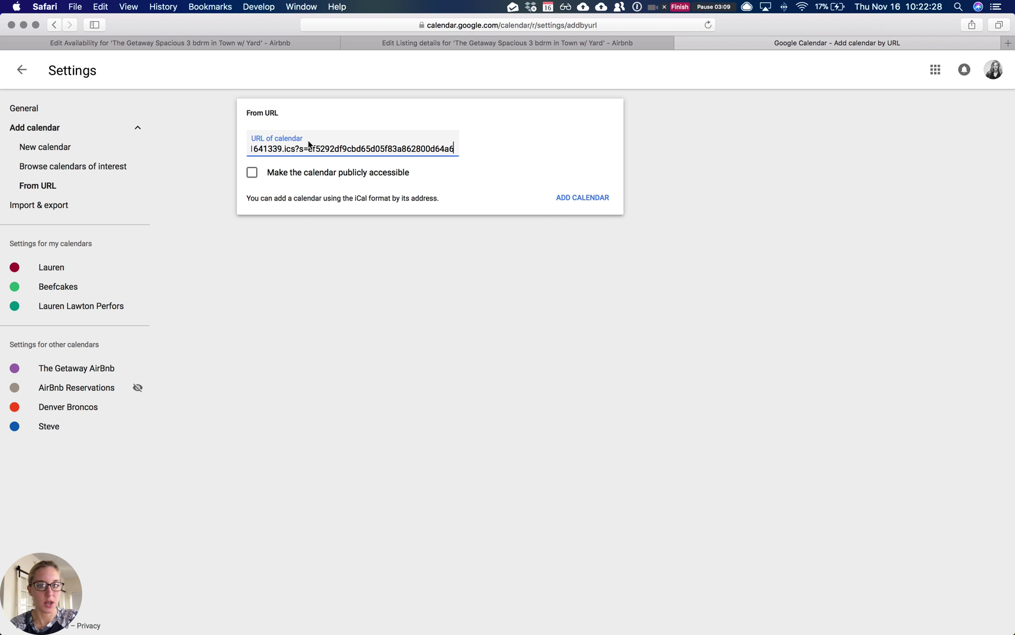
{"action": "left_click", "coordinate": [587, 199]}
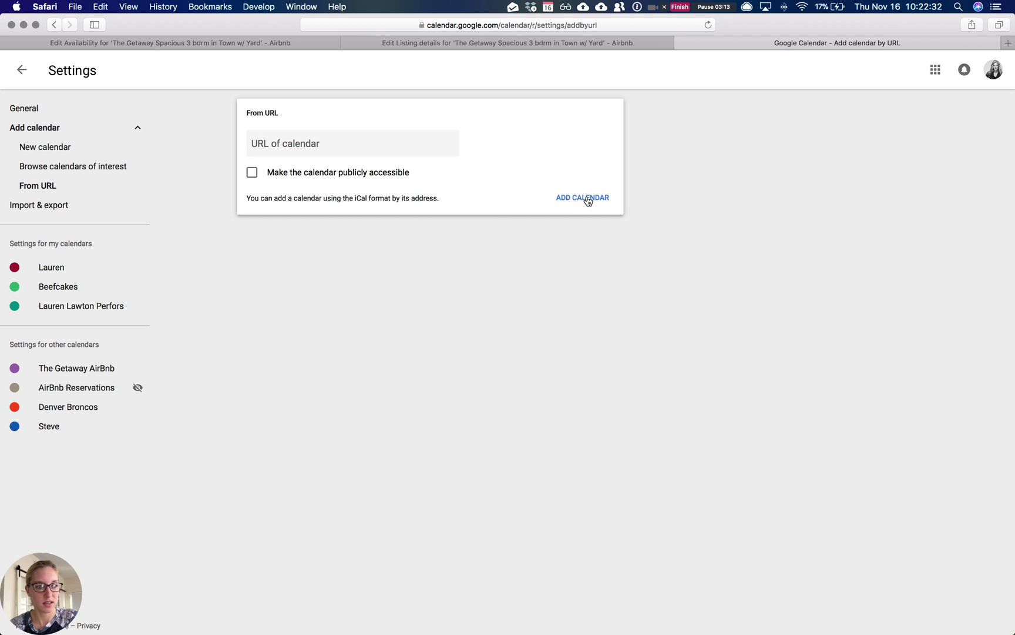
{"action": "left_click", "coordinate": [587, 199]}
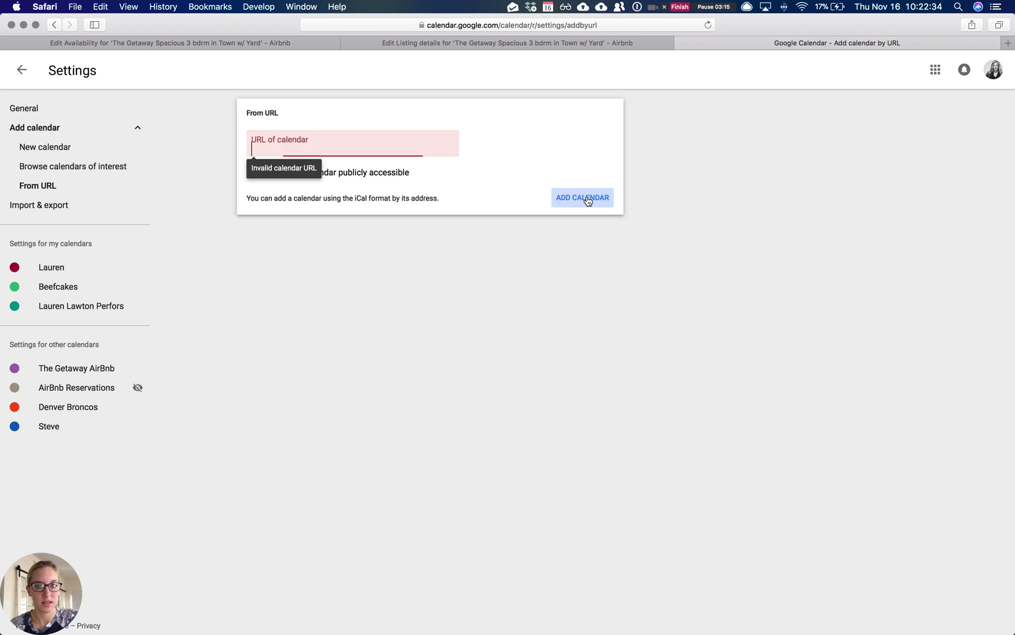
{"action": "key", "text": "super+v"}
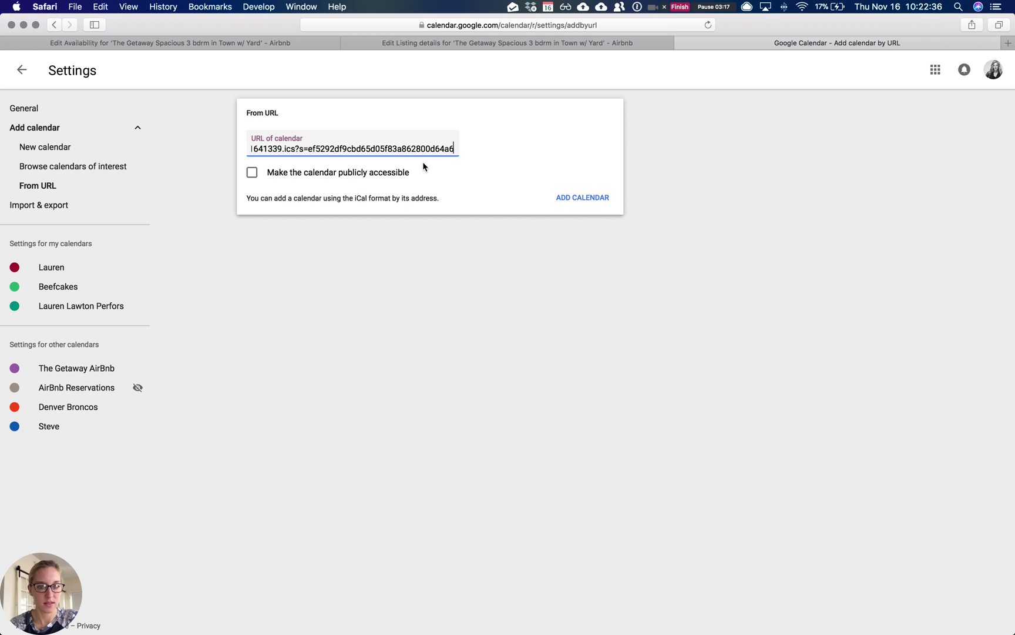